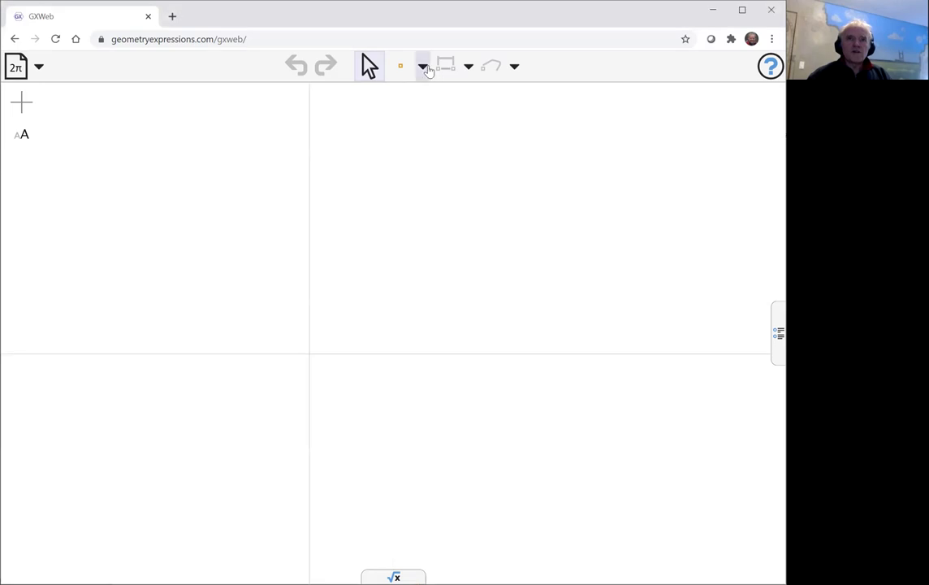
- Draw a near-vertical infinite line to the right of the origin
{"action": "left_click", "coordinate": [422, 65]}
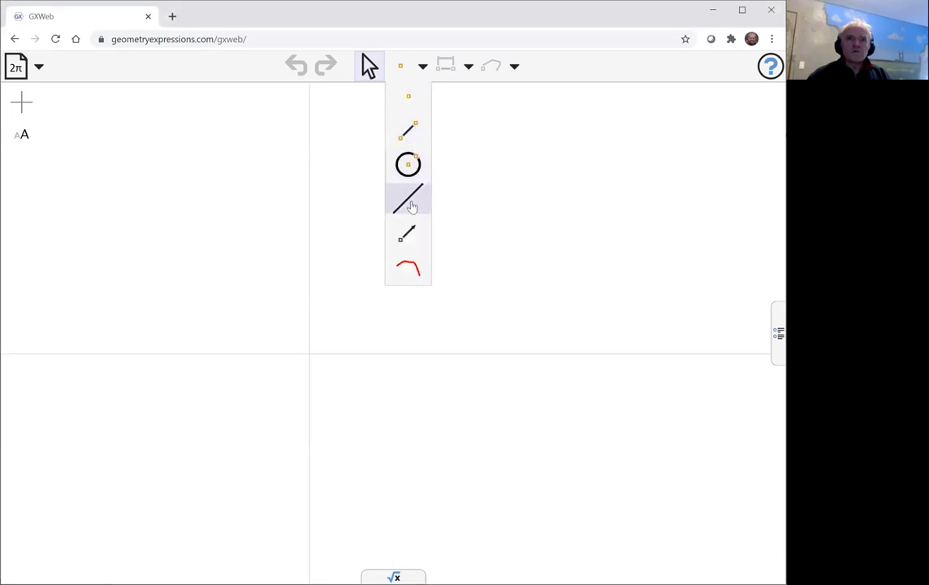
{"action": "left_click", "coordinate": [410, 201]}
{"action": "left_click_drag", "start_coordinate": [497, 160], "coordinate": [484, 456]}
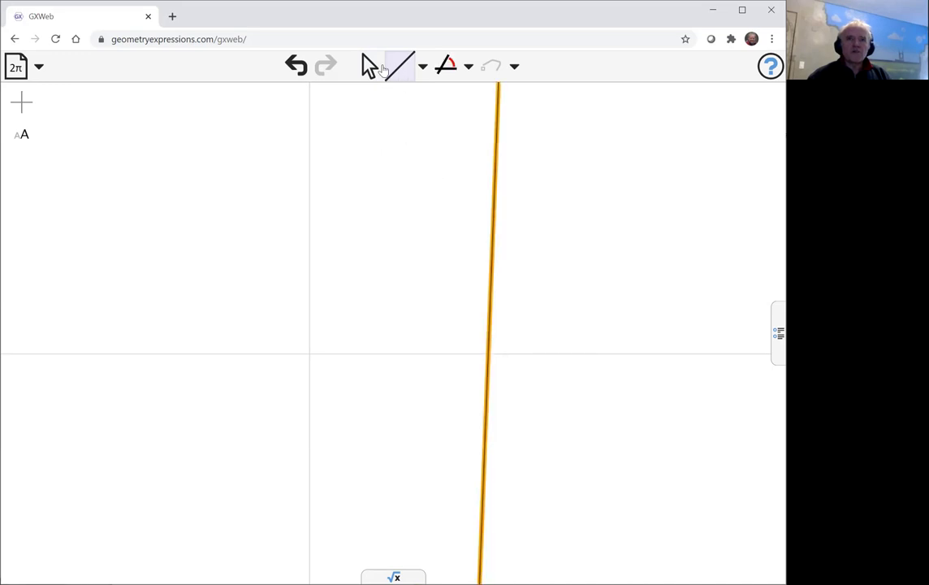
{"action": "left_click", "coordinate": [381, 70]}
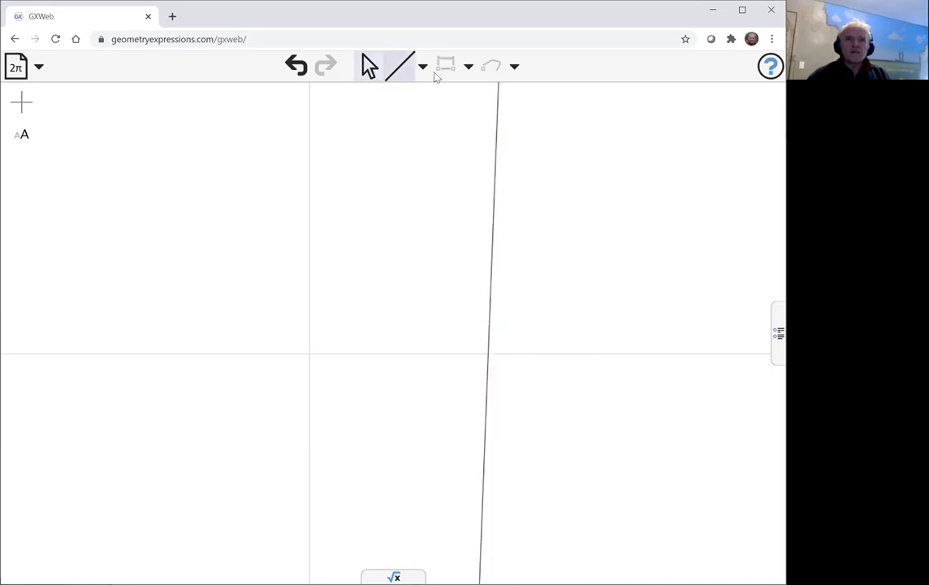
- Place point A at the origin
{"action": "left_click", "coordinate": [422, 70]}
{"action": "left_click", "coordinate": [414, 98]}
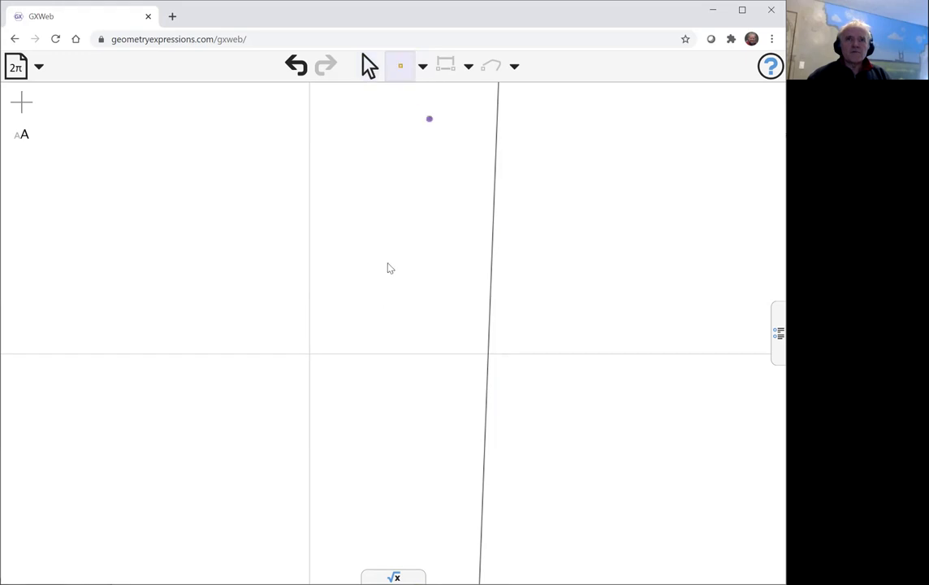
{"action": "left_click", "coordinate": [310, 353]}
{"action": "left_click", "coordinate": [370, 66]}
- Constrain the distance between the drawn line and the vertical axis to a
{"action": "left_click", "coordinate": [493, 212]}
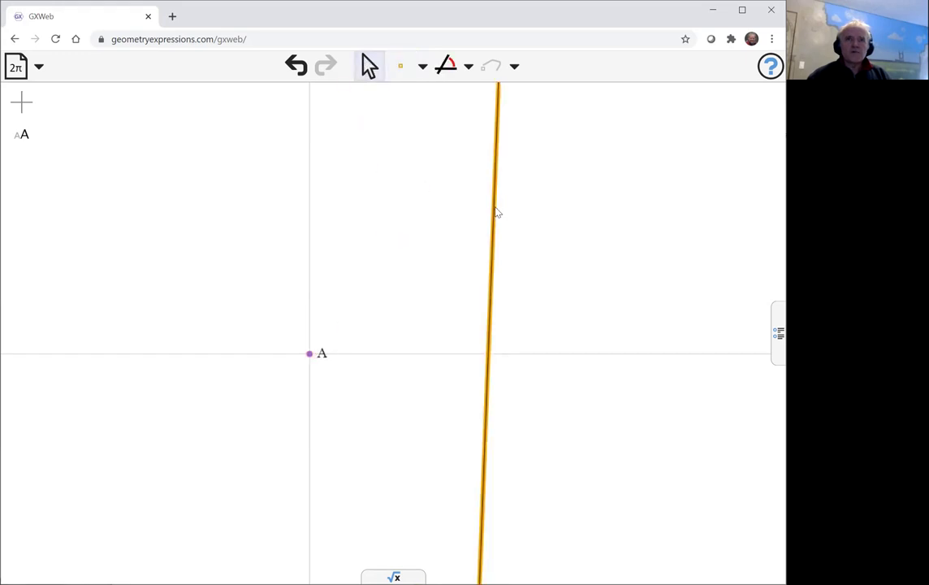
{"action": "left_click", "coordinate": [309, 215], "text": "shift"}
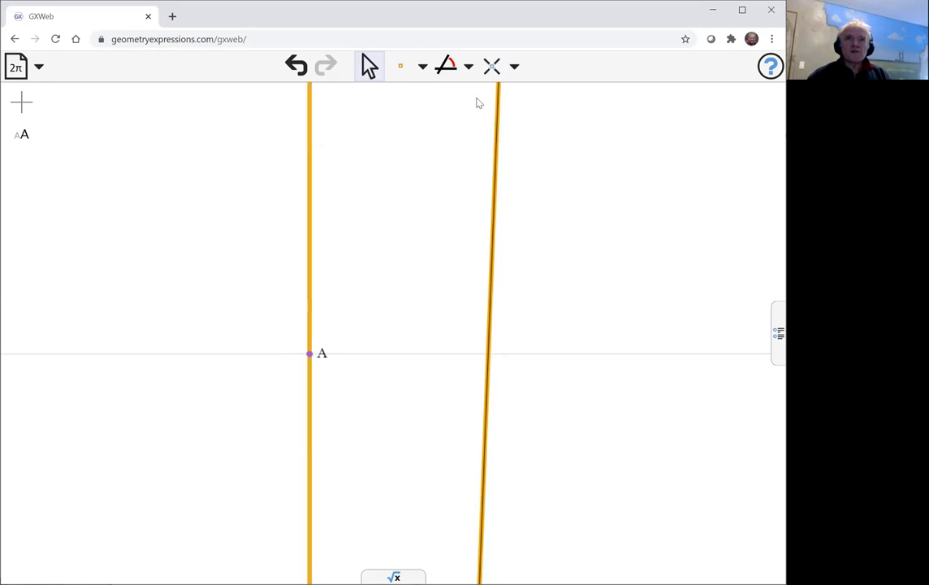
{"action": "left_click", "coordinate": [470, 69]}
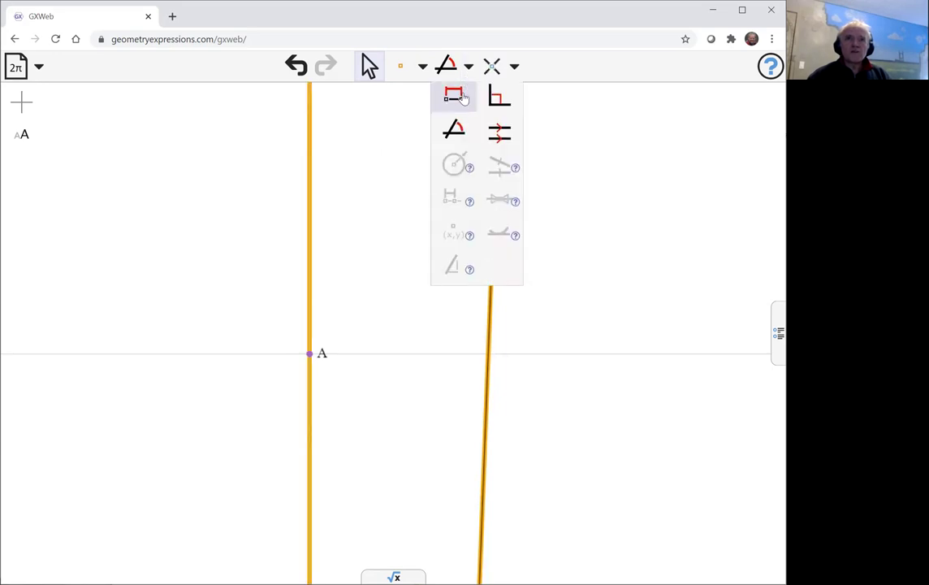
{"action": "left_click", "coordinate": [456, 96]}
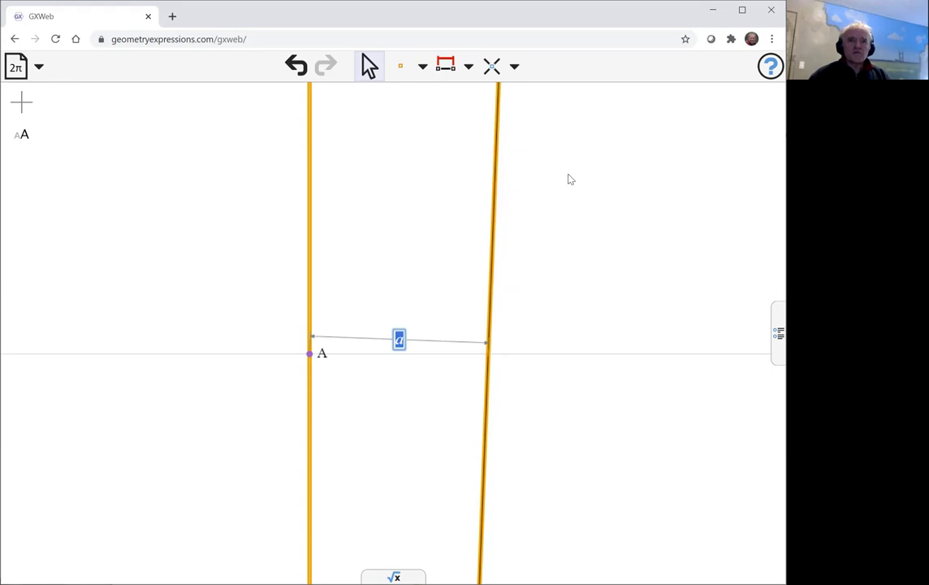
{"action": "key", "text": "Return"}
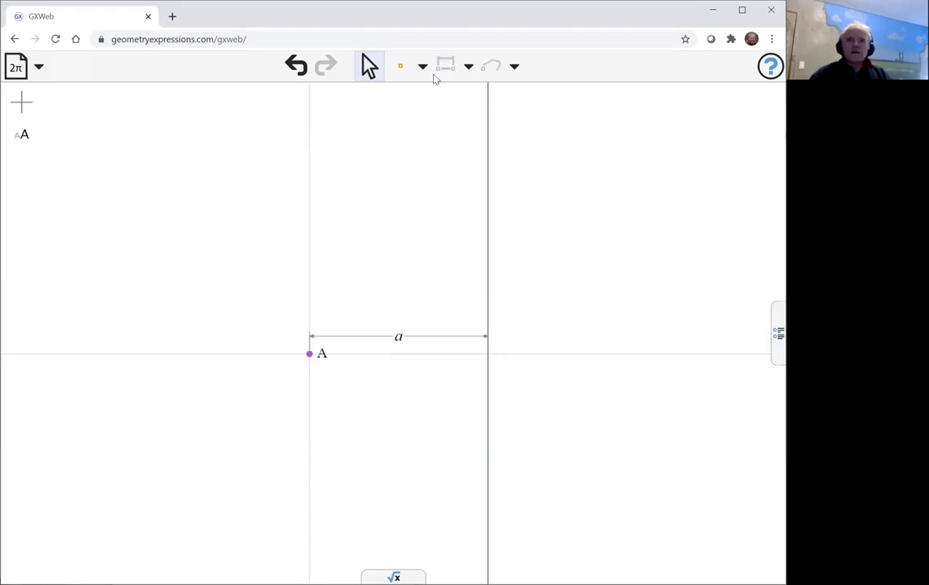
- Draw segment AB from A up to the right, and place point C where it crosses the line
{"action": "left_click", "coordinate": [423, 69]}
{"action": "left_click", "coordinate": [411, 132]}
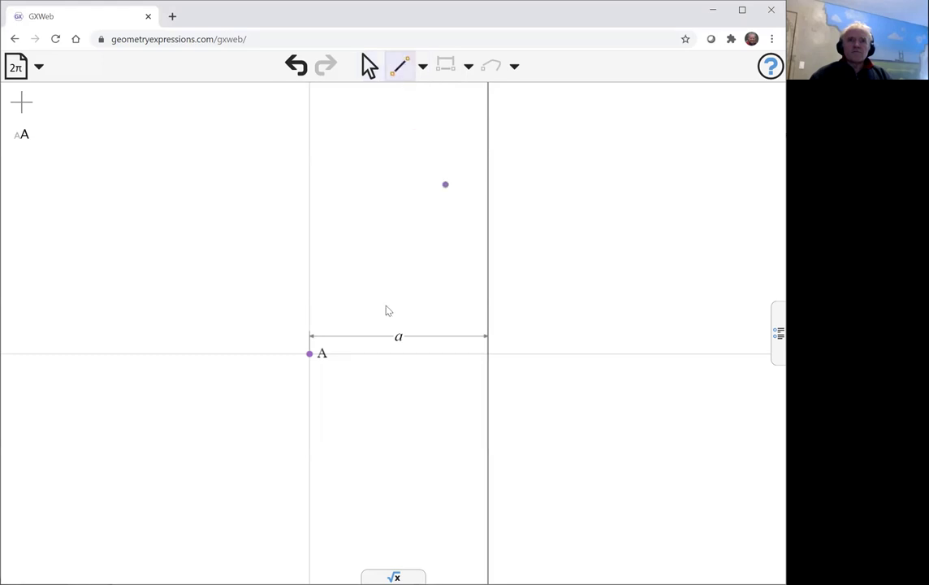
{"action": "left_click", "coordinate": [625, 201]}
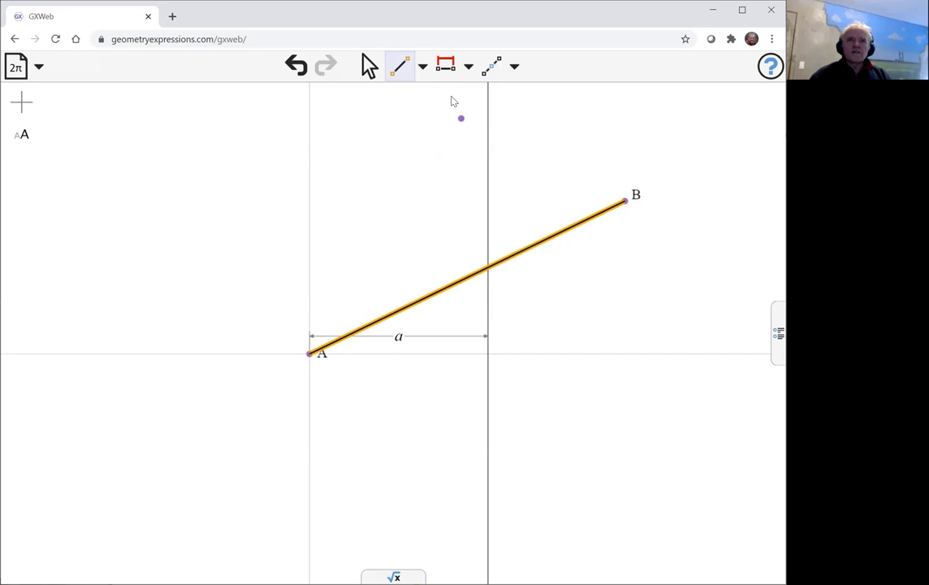
{"action": "left_click", "coordinate": [423, 67]}
{"action": "left_click", "coordinate": [416, 98]}
{"action": "left_click", "coordinate": [487, 266]}
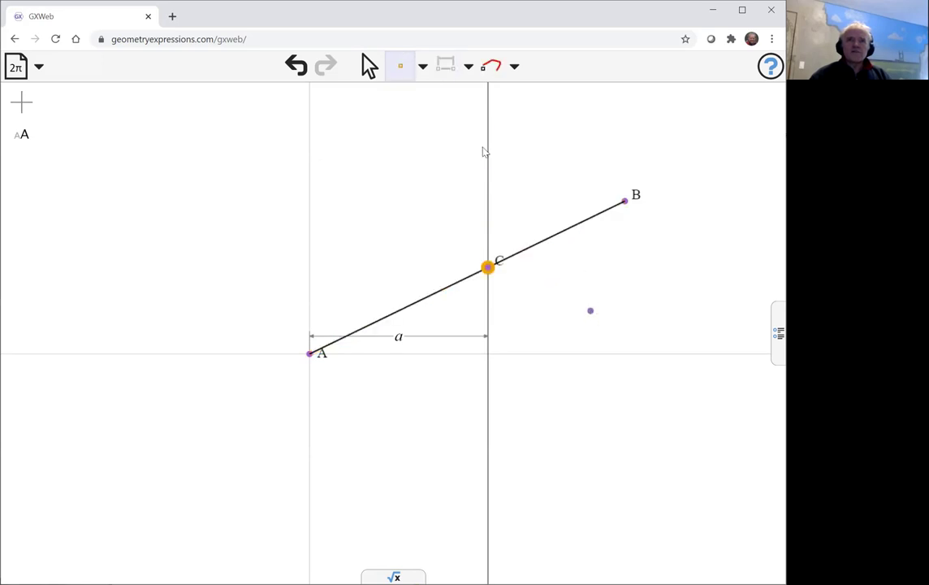
- Constrain the distance from C to B to b
{"action": "left_click", "coordinate": [369, 66]}
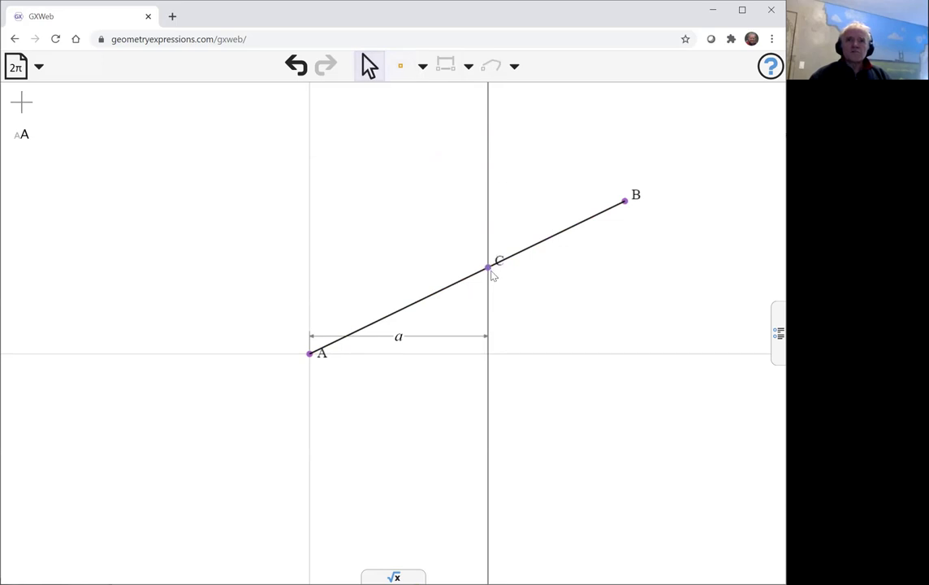
{"action": "left_click", "coordinate": [491, 270]}
{"action": "left_click", "coordinate": [624, 200]}
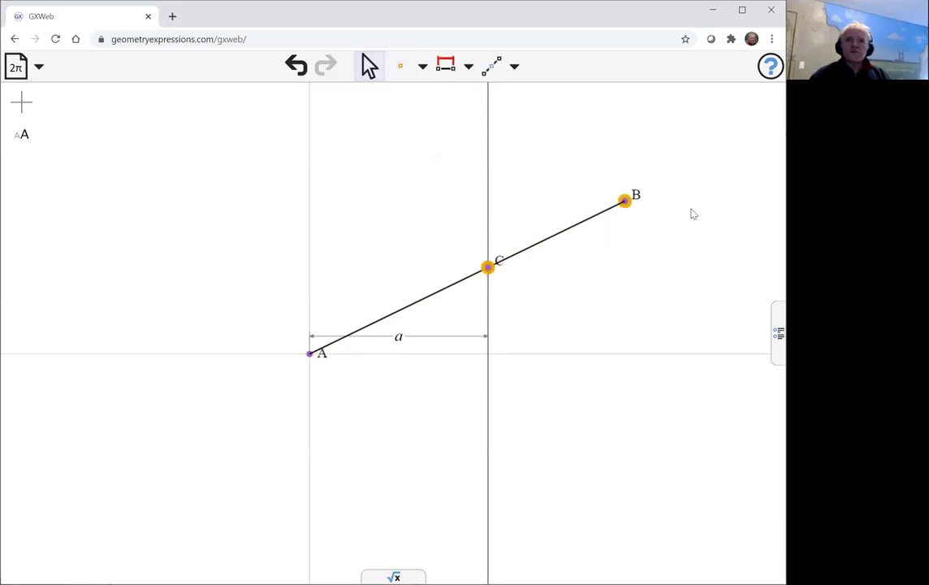
{"action": "left_click", "coordinate": [451, 71]}
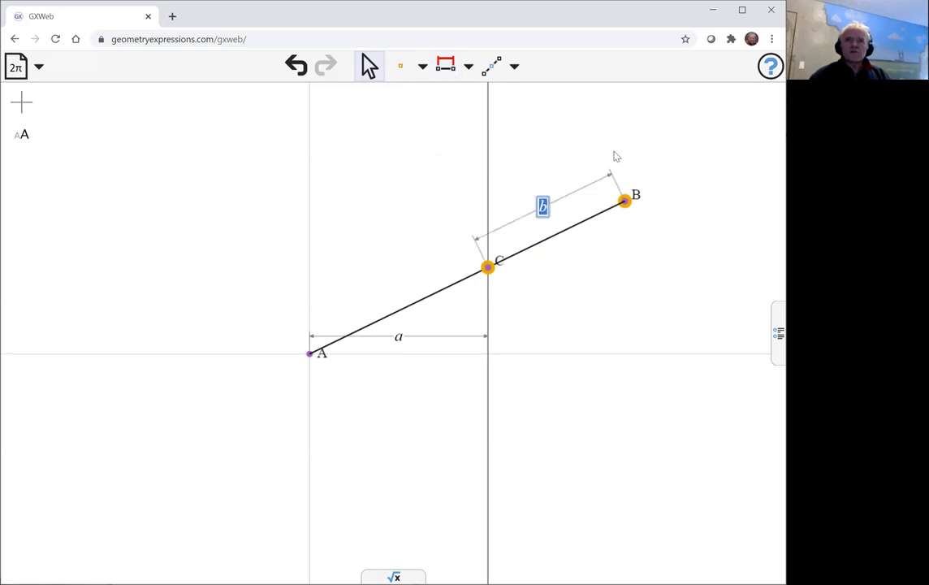
{"action": "left_click", "coordinate": [626, 151]}
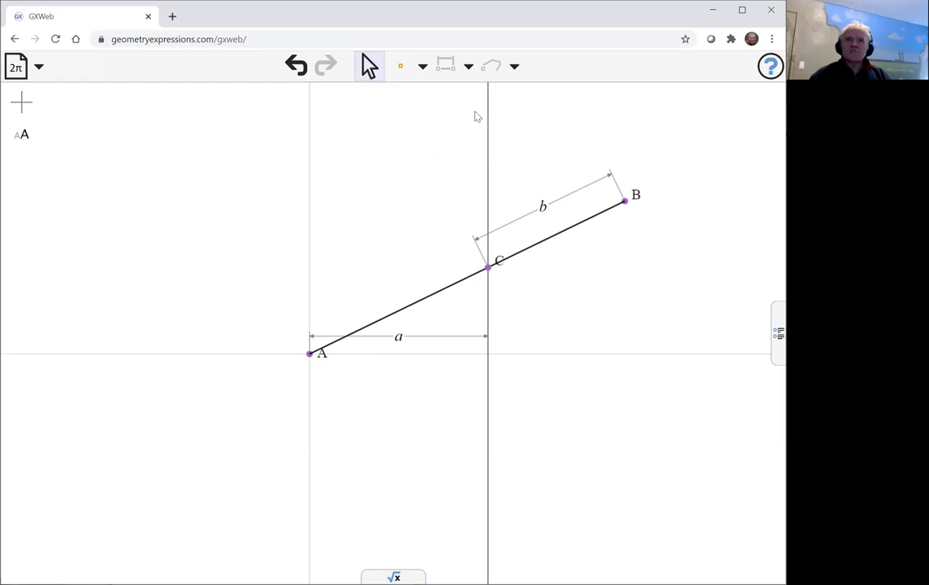
- Place point D on segment AC and constrain distance DC to b
{"action": "left_click", "coordinate": [400, 67]}
{"action": "left_click", "coordinate": [434, 207]}
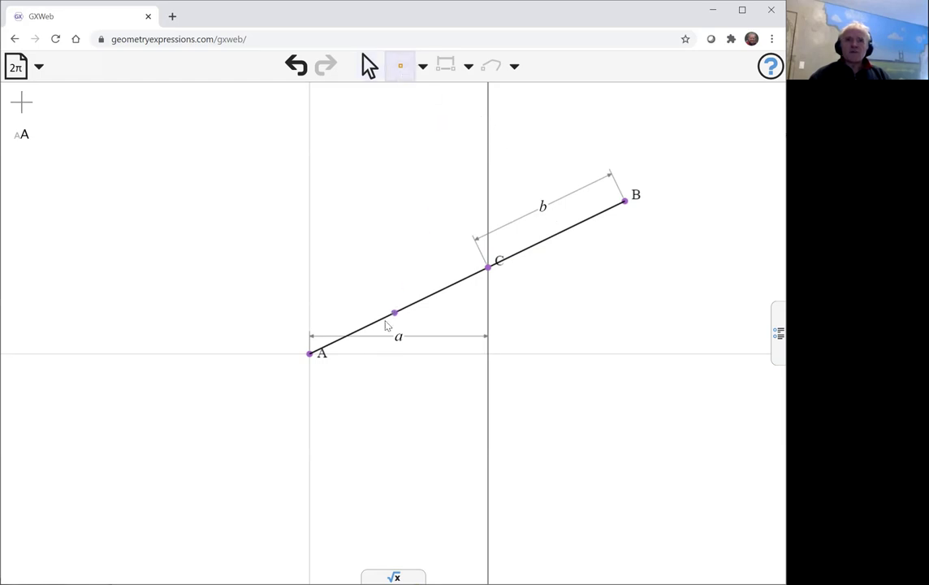
{"action": "left_click", "coordinate": [384, 319]}
{"action": "left_click", "coordinate": [370, 68]}
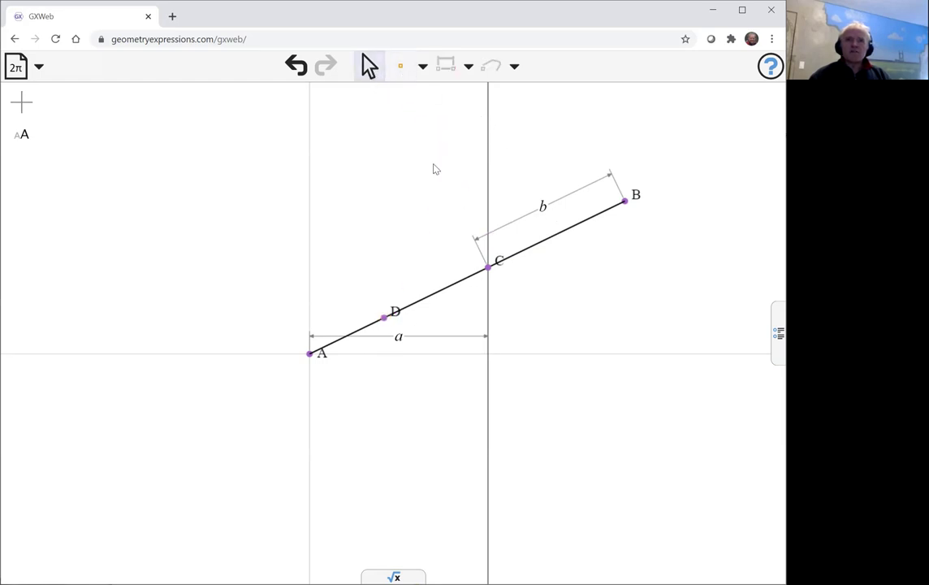
{"action": "left_click", "coordinate": [487, 267]}
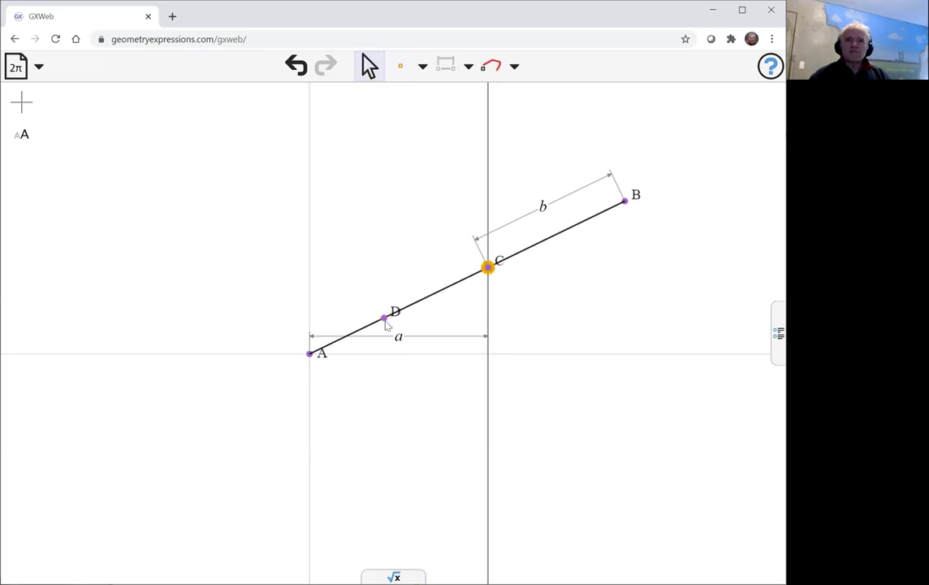
{"action": "left_click", "coordinate": [384, 317], "text": "shift"}
{"action": "left_click", "coordinate": [445, 66]}
{"action": "type", "text": "b"}
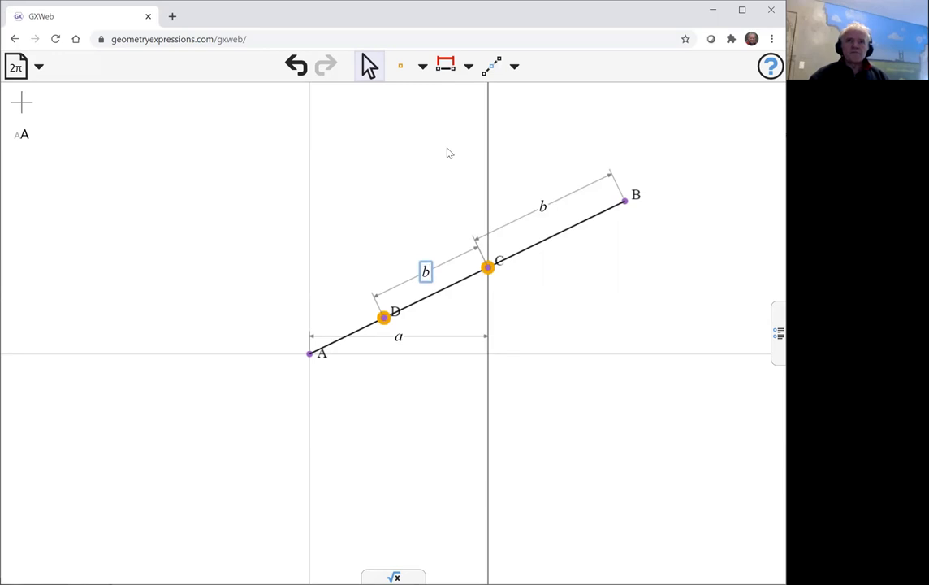
{"action": "left_click", "coordinate": [449, 155]}
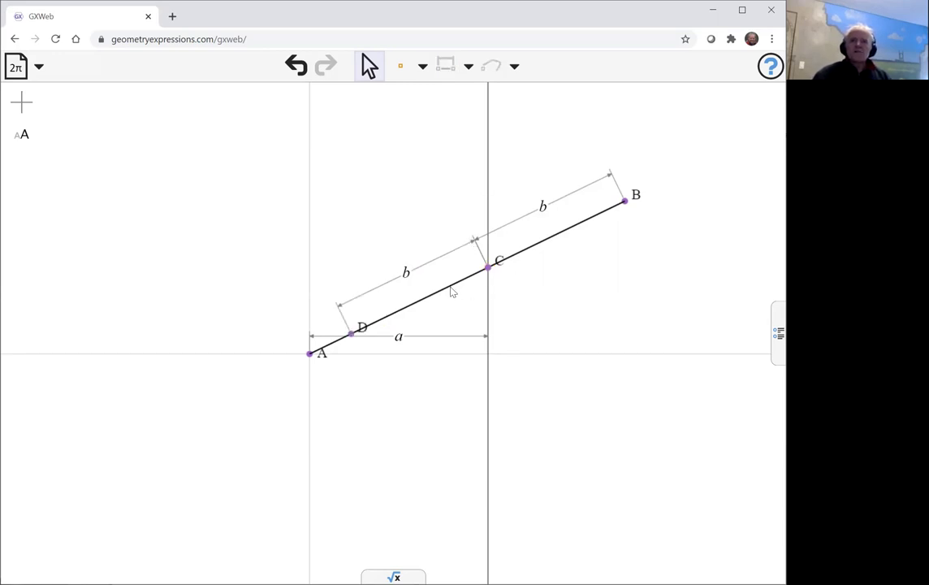
- Constrain the angle between AB and the x-axis to θ, then drag B to test
{"action": "left_click", "coordinate": [477, 296]}
{"action": "left_click", "coordinate": [530, 355], "text": "shift"}
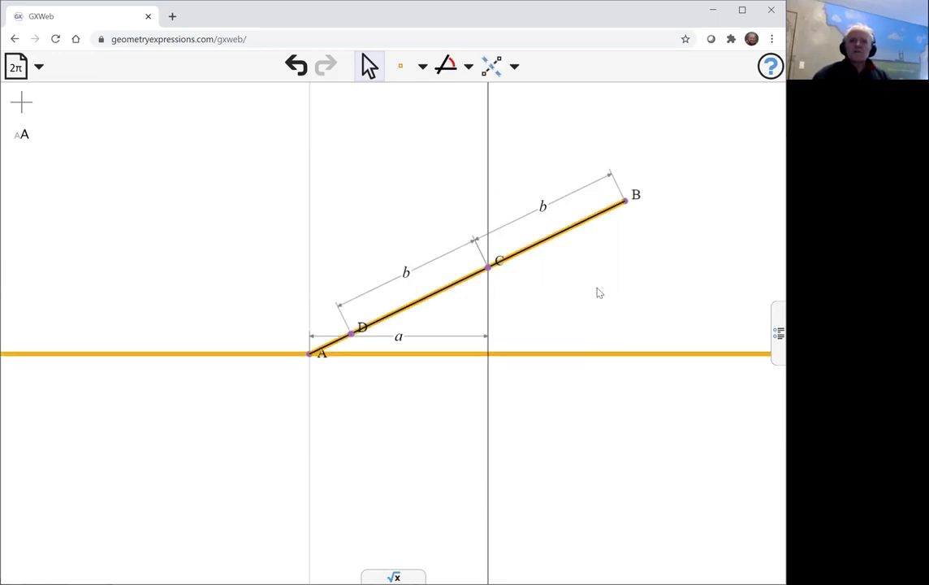
{"action": "left_click", "coordinate": [444, 65]}
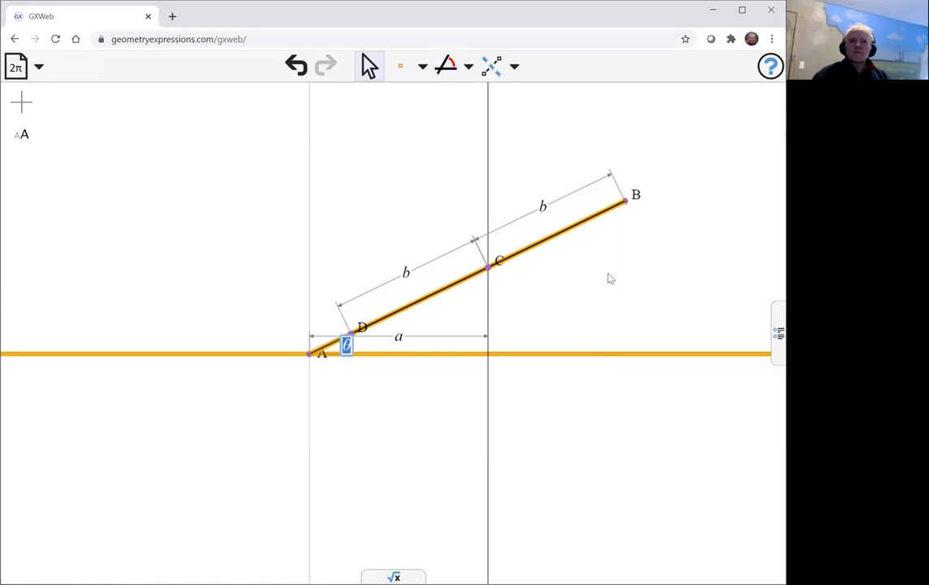
{"action": "left_click", "coordinate": [625, 276]}
{"action": "left_click_drag", "start_coordinate": [634, 205], "coordinate": [599, 160]}
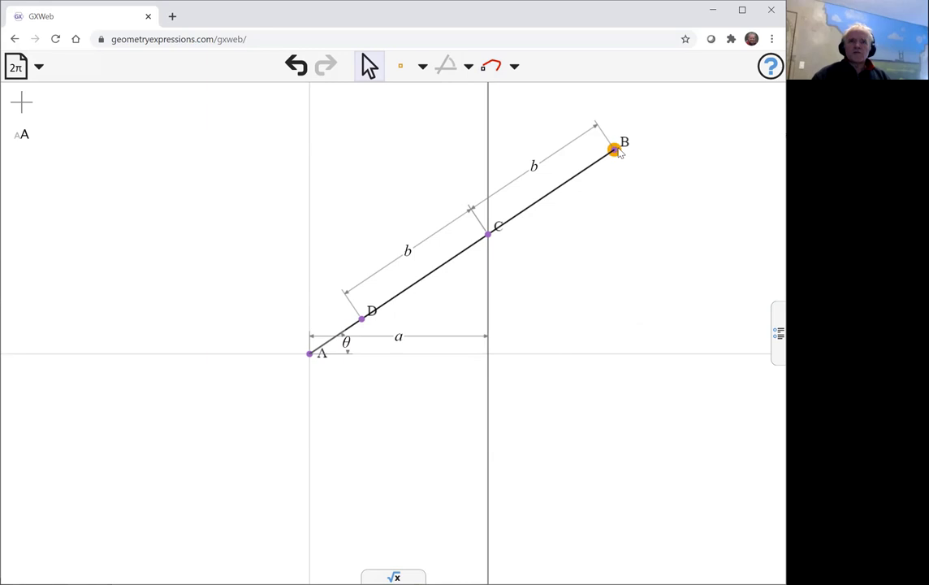
- Drag B to steepen AB, pan the diagram left, and show the a, b, θ variables
{"action": "left_click_drag", "start_coordinate": [619, 152], "coordinate": [599, 112]}
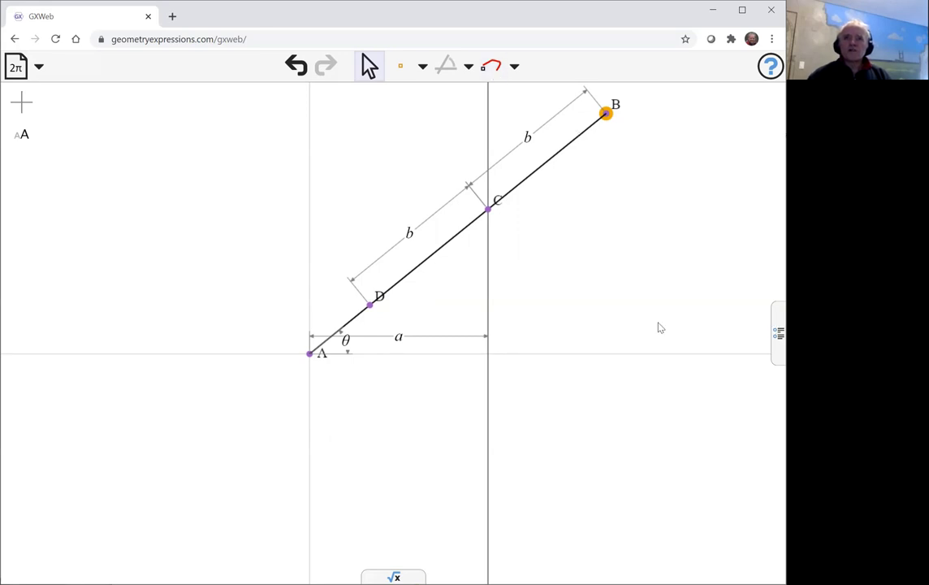
{"action": "left_click_drag", "start_coordinate": [659, 325], "coordinate": [513, 330]}
{"action": "left_click", "coordinate": [778, 332]}
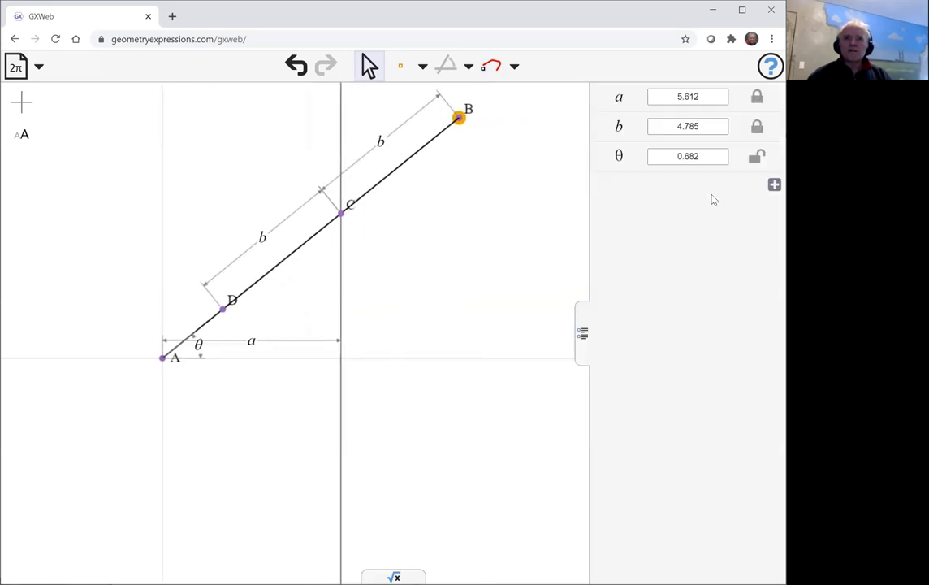
- Set the θ slider minimum to -1.57 and maximum to 1.57
{"action": "left_click", "coordinate": [666, 155]}
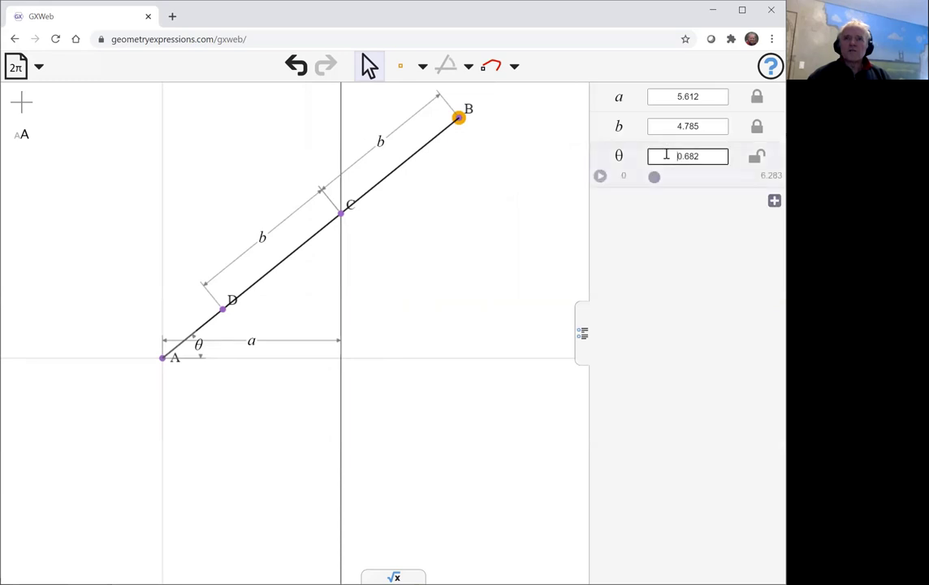
{"action": "left_click", "coordinate": [622, 176]}
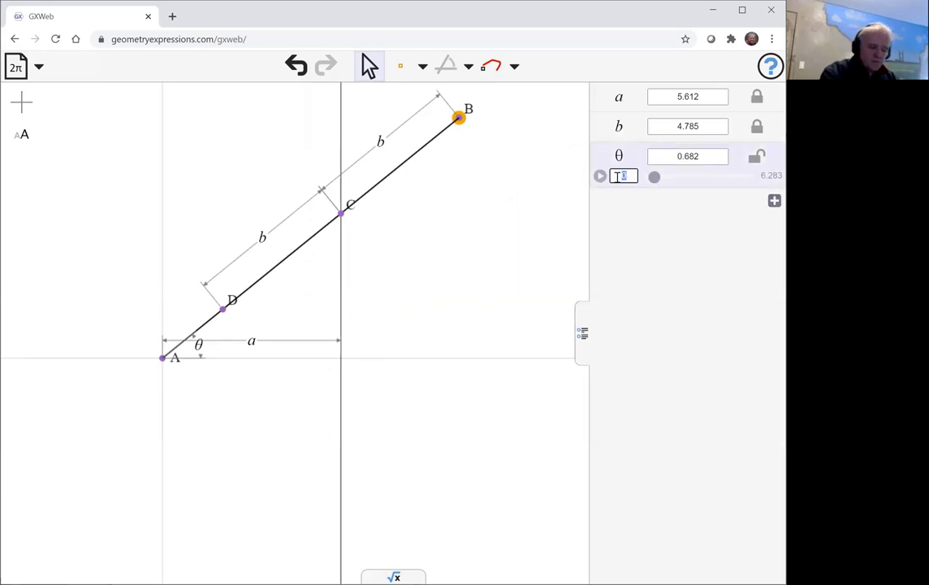
{"action": "type", "text": "-1"}
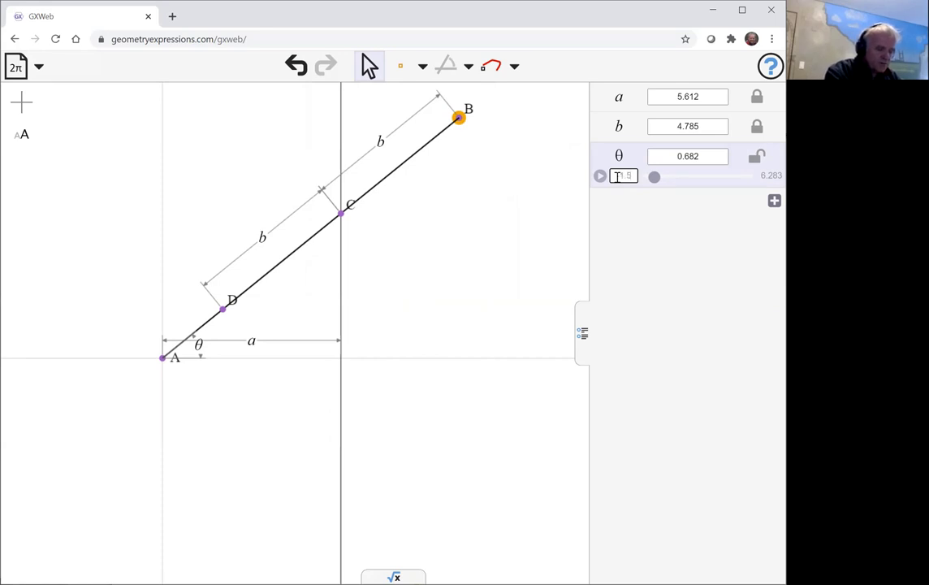
{"action": "type", "text": ".57"}
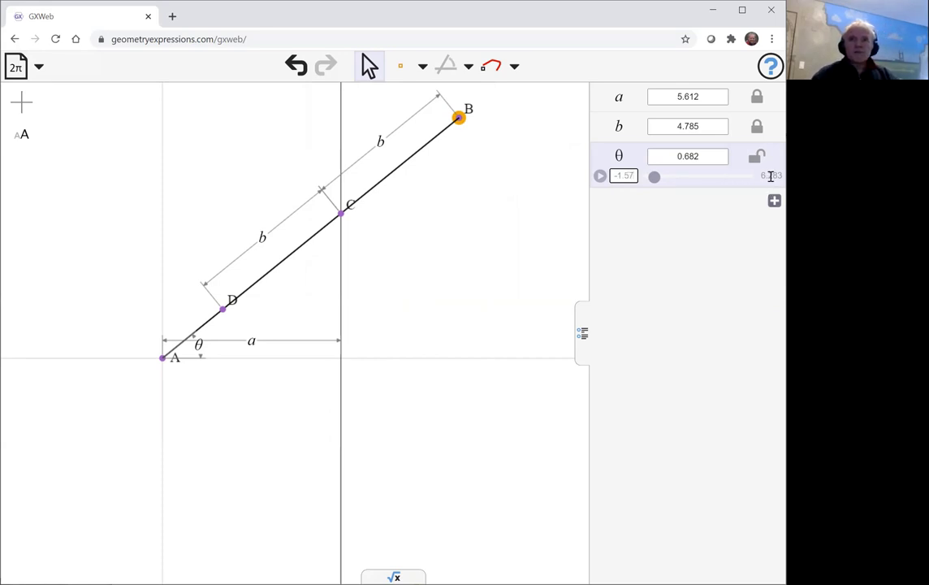
{"action": "left_click", "coordinate": [763, 177]}
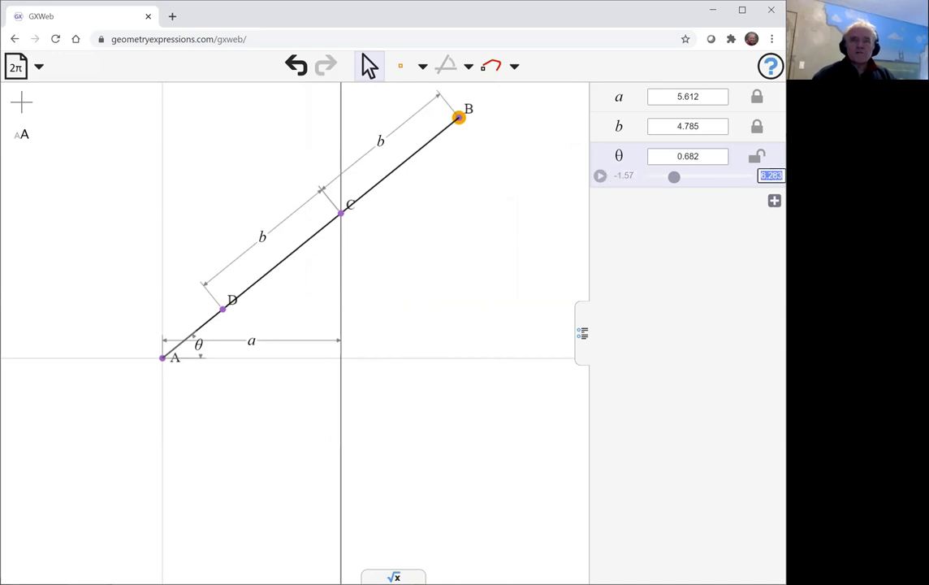
{"action": "type", "text": "1.57"}
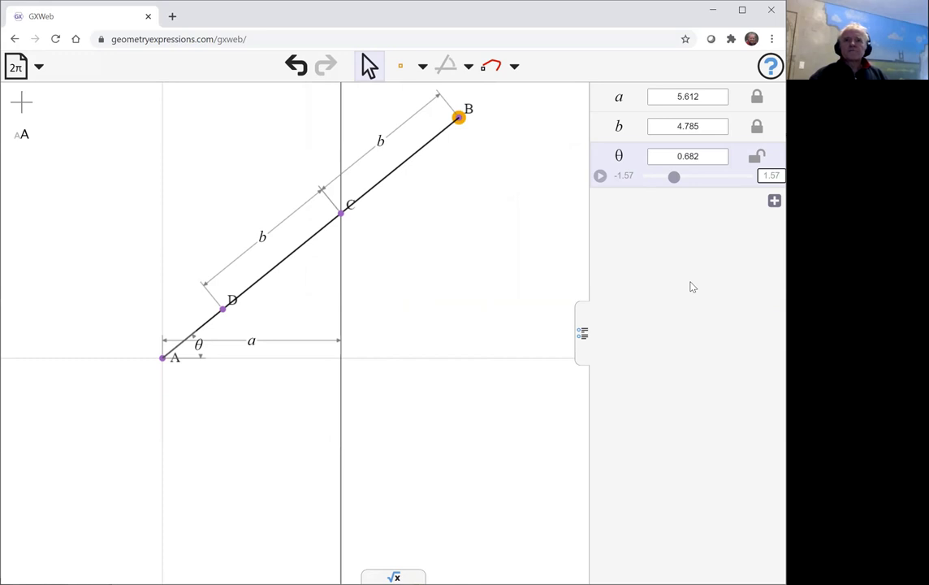
{"action": "key", "text": "Return"}
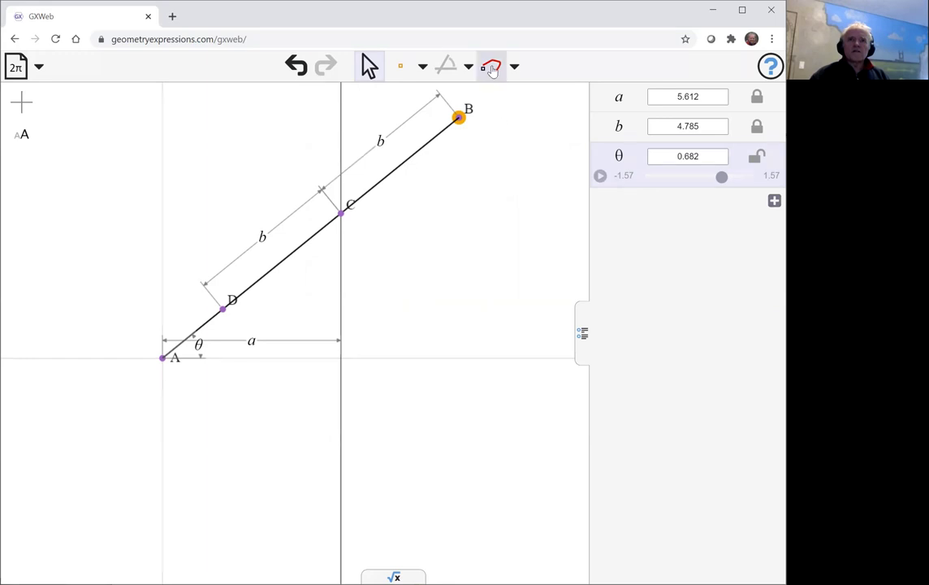
- Plot the locus of point B, then the locus of point D, as θ varies
{"action": "left_click", "coordinate": [492, 70]}
{"action": "left_click", "coordinate": [495, 92]}
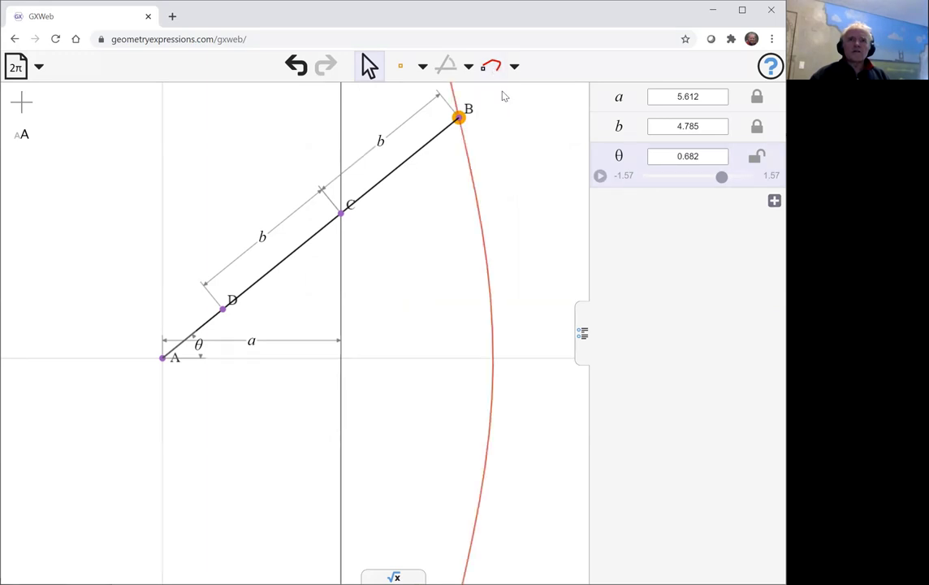
{"action": "left_click_drag", "start_coordinate": [527, 181], "coordinate": [555, 169]}
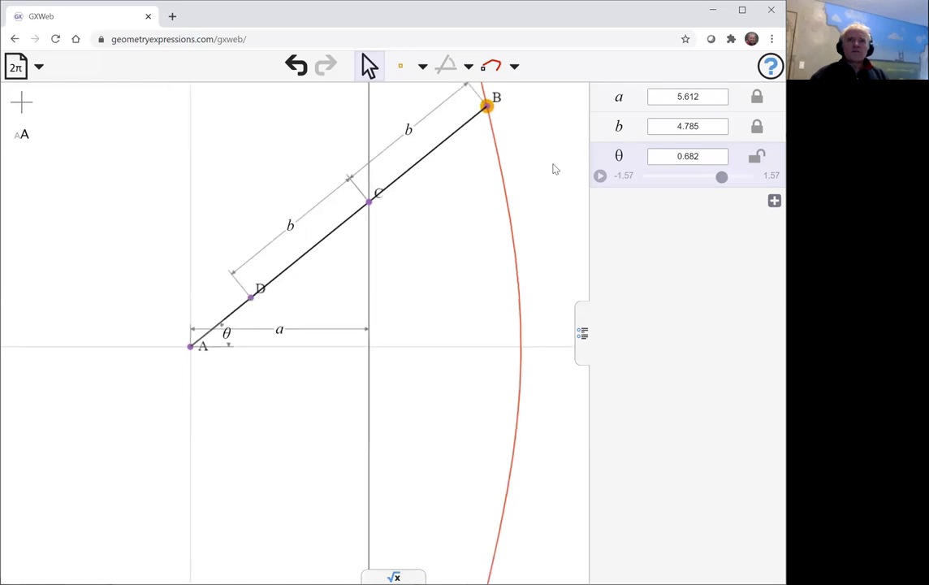
{"action": "left_click", "coordinate": [413, 268]}
{"action": "left_click", "coordinate": [251, 299]}
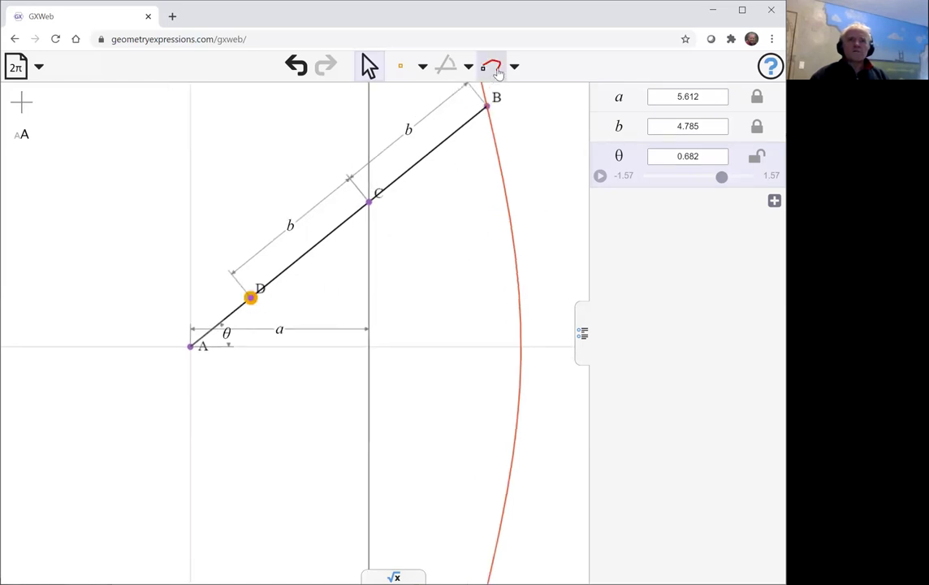
{"action": "left_click", "coordinate": [491, 67]}
{"action": "left_click", "coordinate": [494, 91]}
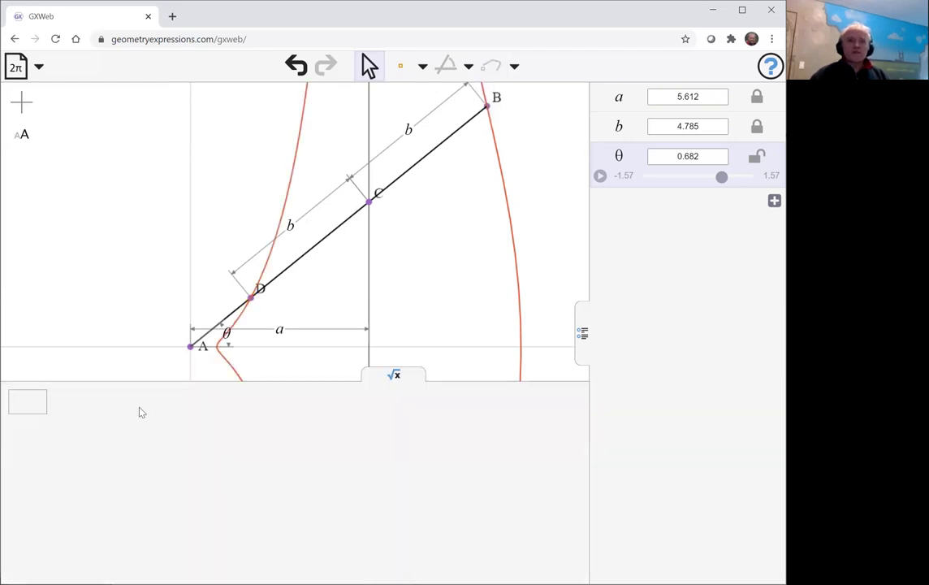
- Evaluate equation(K0) for B's locus, giving the quartic X⁴ + X²Y² − 2X³a − …, and copy it
{"action": "left_click", "coordinate": [34, 400]}
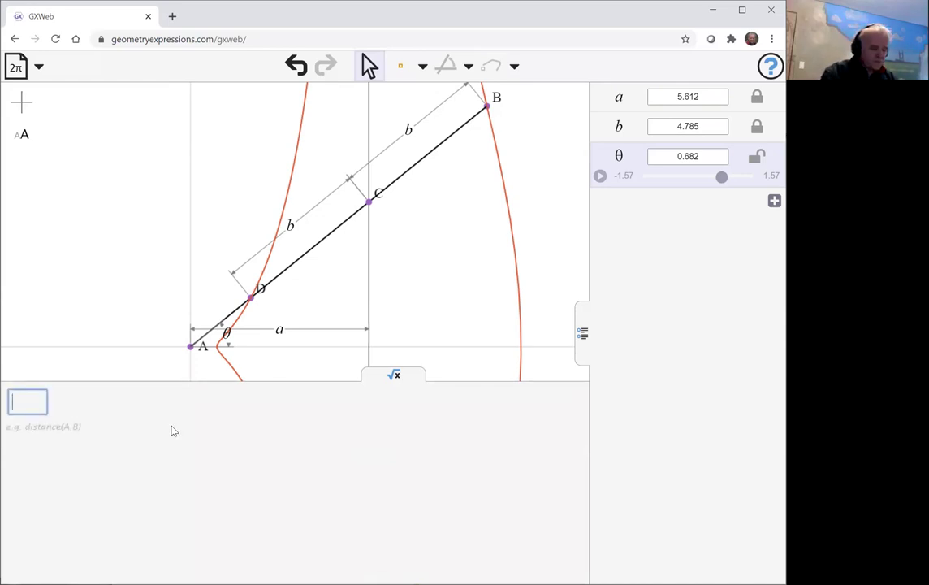
{"action": "type", "text": "c"}
{"action": "key", "text": "BackSpace"}
{"action": "type", "text": "e"}
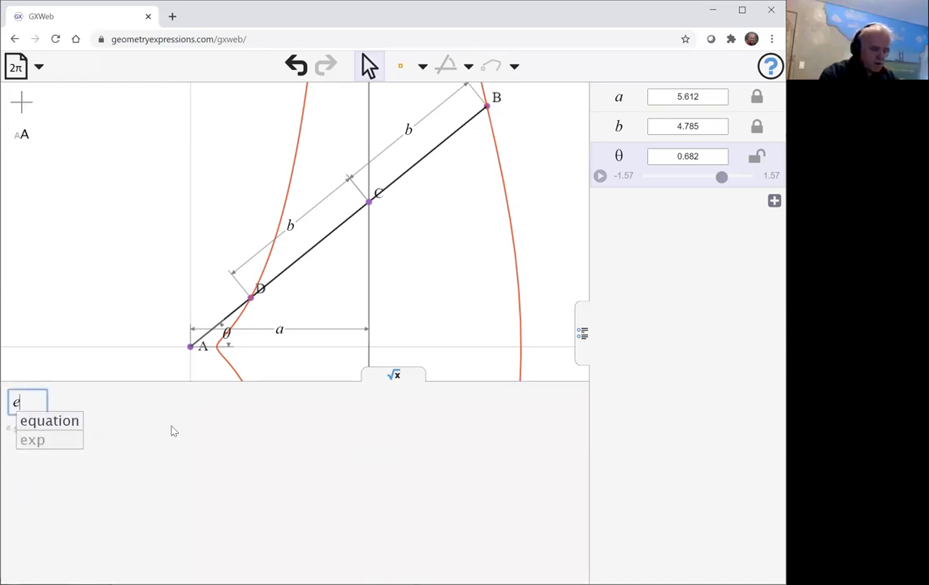
{"action": "type", "text": "quation("}
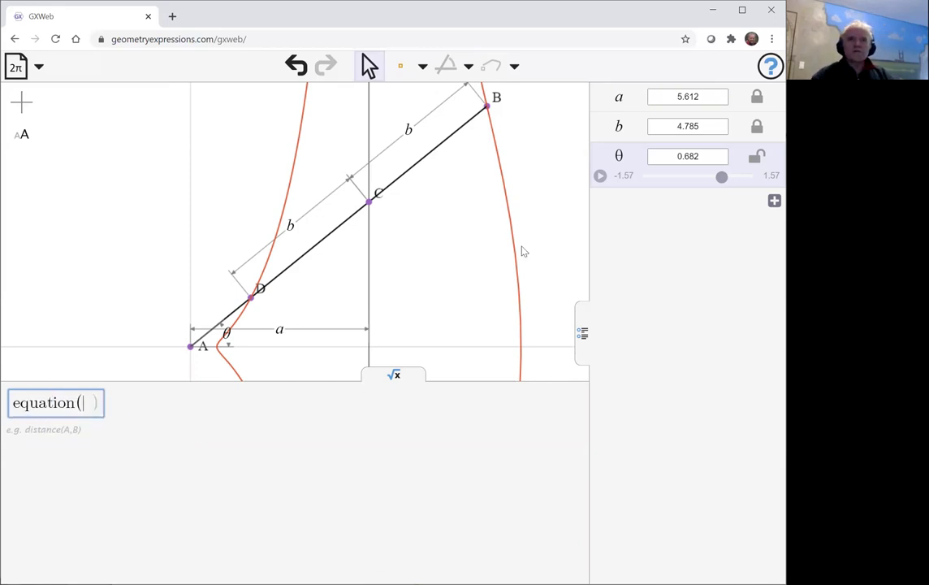
{"action": "left_click", "coordinate": [516, 249]}
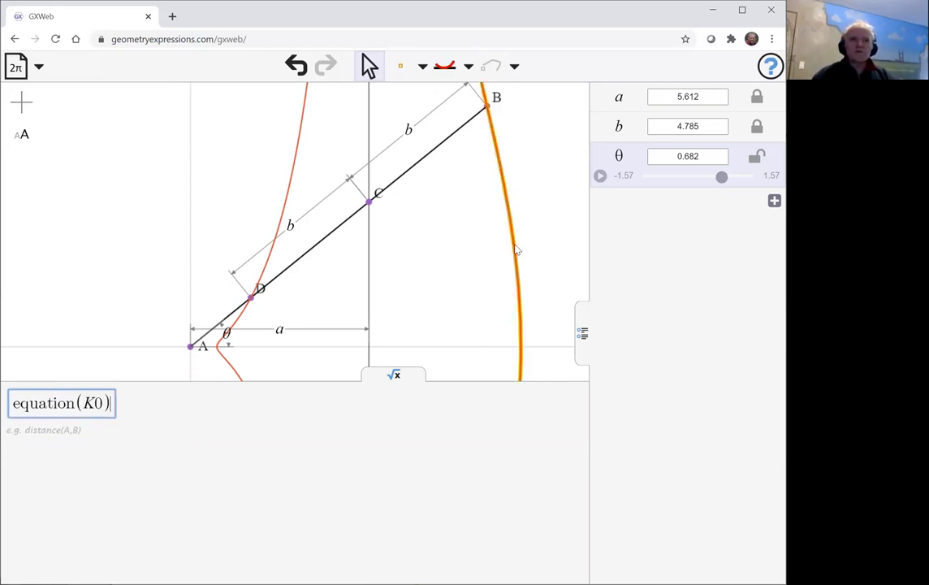
{"action": "key", "text": "Return"}
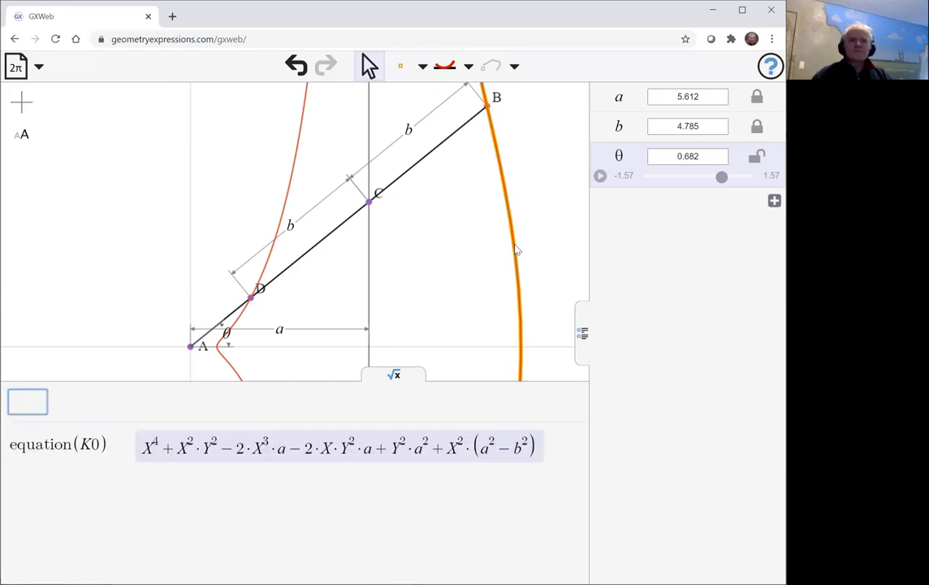
{"action": "mouse_move", "coordinate": [360, 441]}
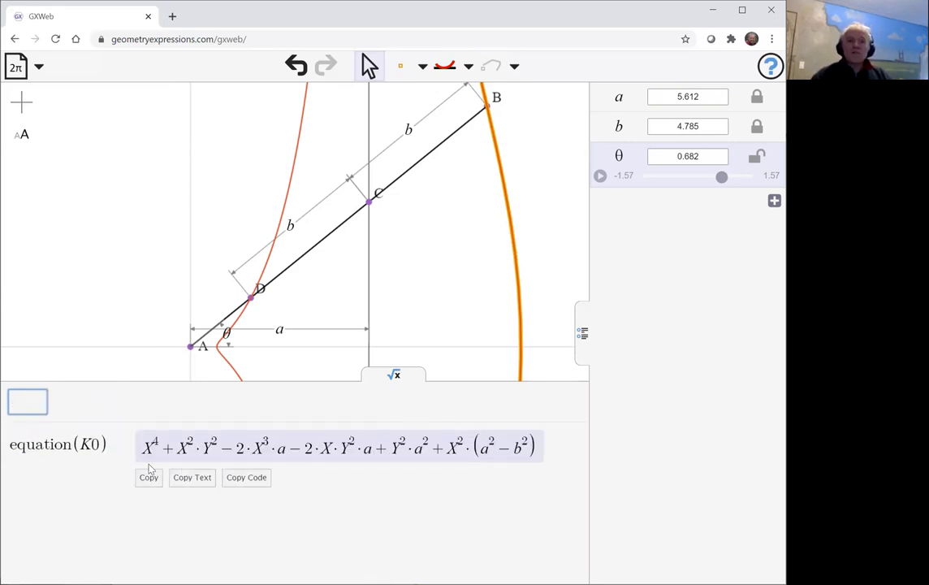
{"action": "left_click", "coordinate": [150, 475]}
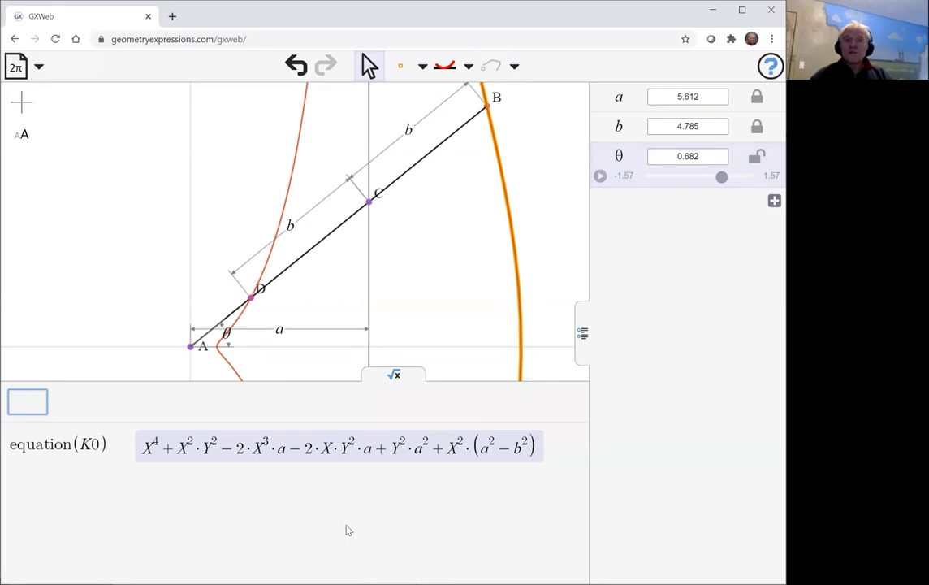
{"action": "mouse_move", "coordinate": [535, 451]}
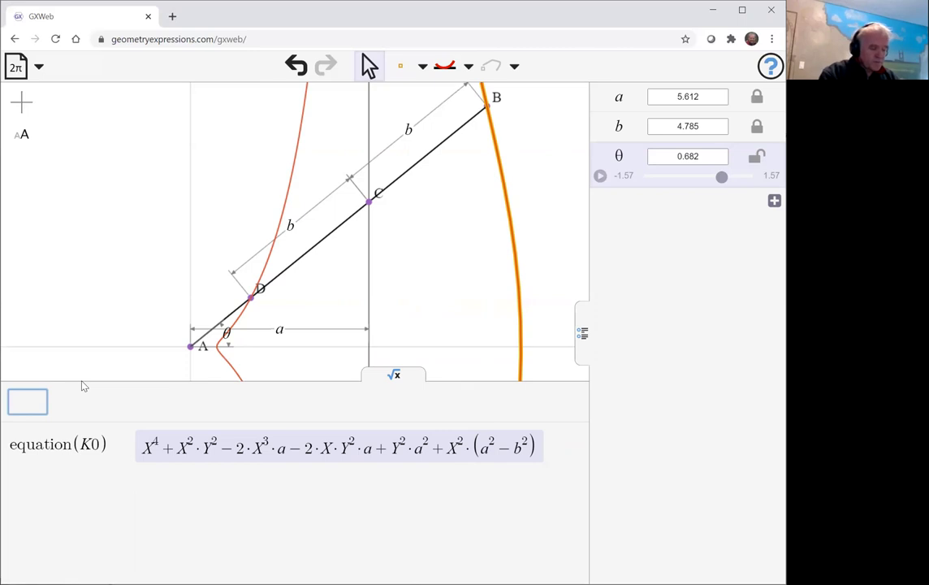
- Evaluate equation(K1) for D's locus, fixing the misspelling, yielding the same quartic as K0
{"action": "type", "text": "eqaution("}
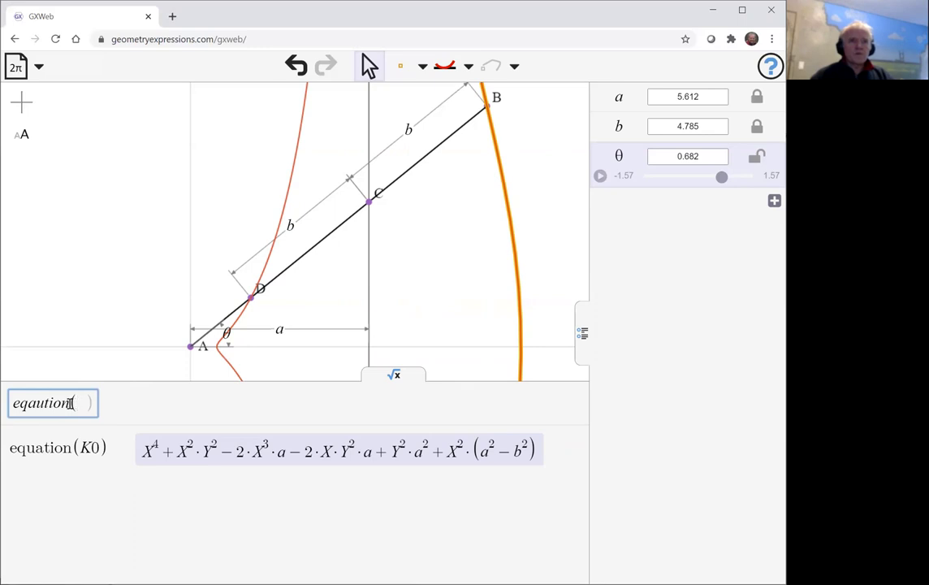
{"action": "double_click", "coordinate": [33, 403]}
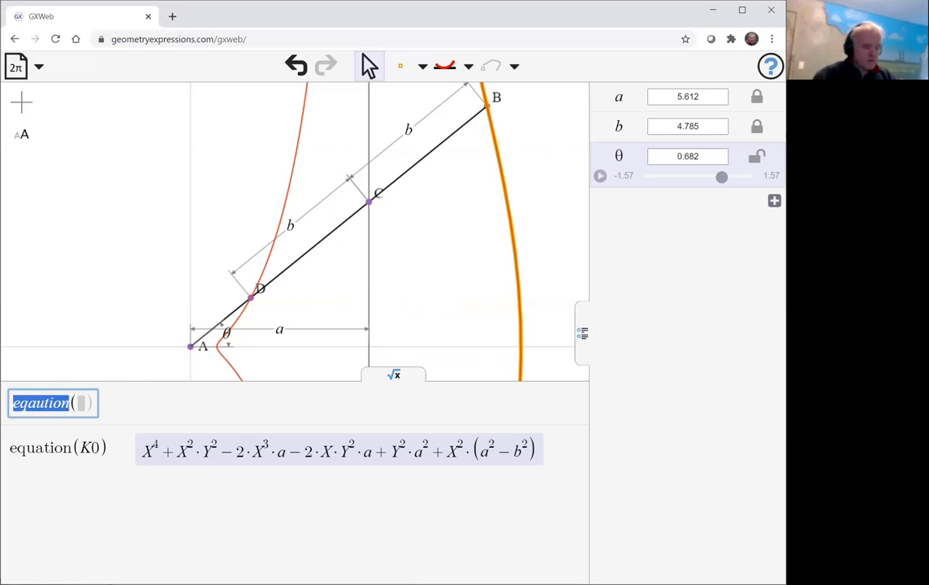
{"action": "type", "text": "equ"}
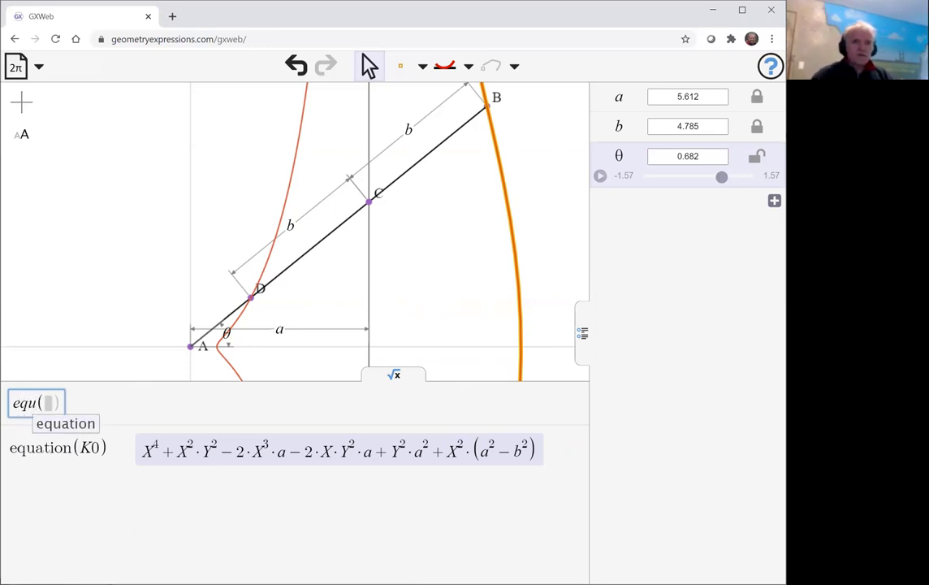
{"action": "left_click", "coordinate": [46, 423]}
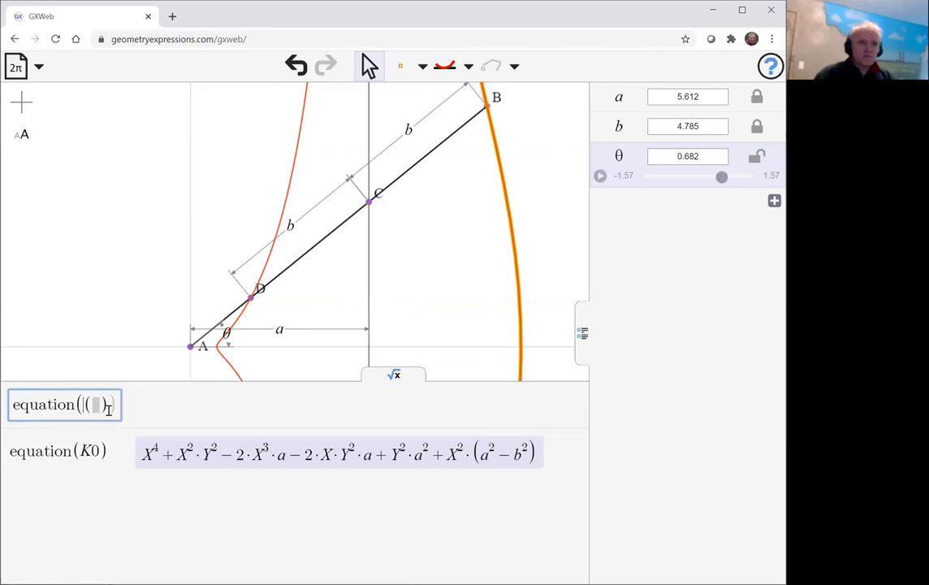
{"action": "left_click", "coordinate": [291, 188]}
{"action": "left_click_drag", "start_coordinate": [103, 403], "coordinate": [126, 403]}
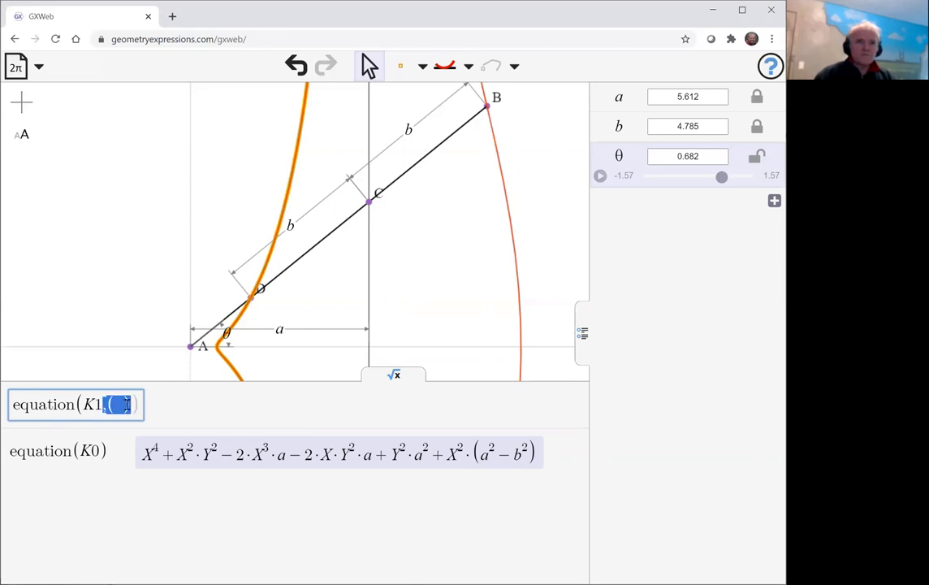
{"action": "key", "text": "BackSpace"}
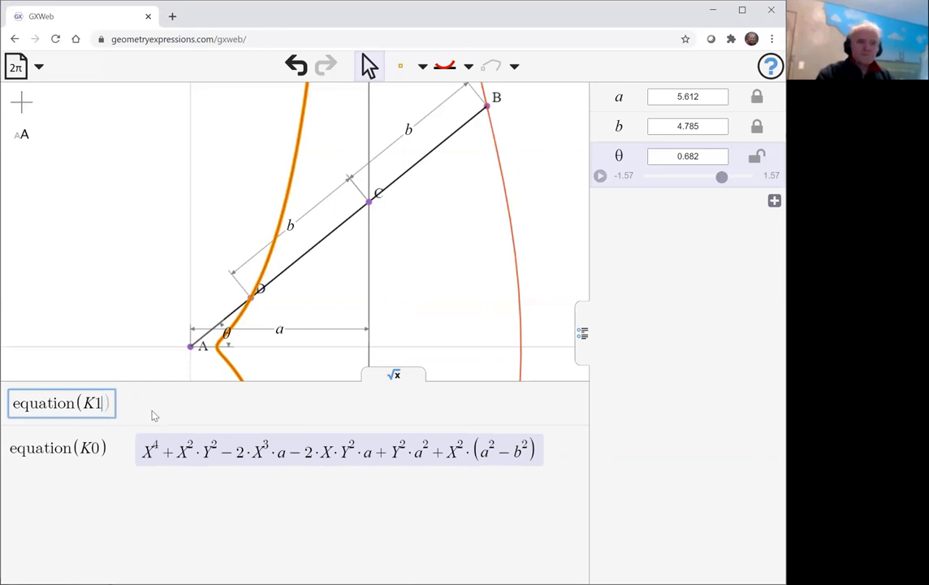
{"action": "key", "text": "Return"}
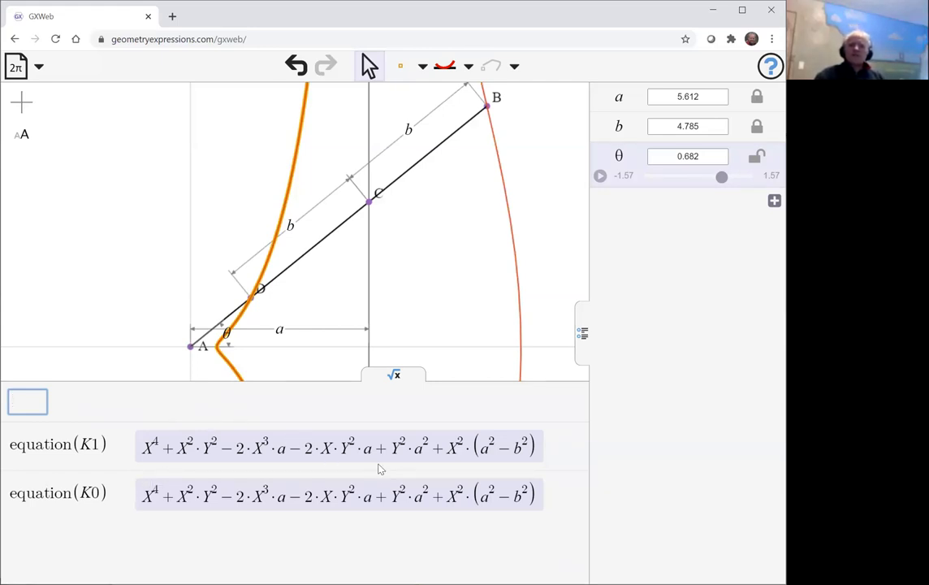
{"action": "left_click", "coordinate": [382, 252]}
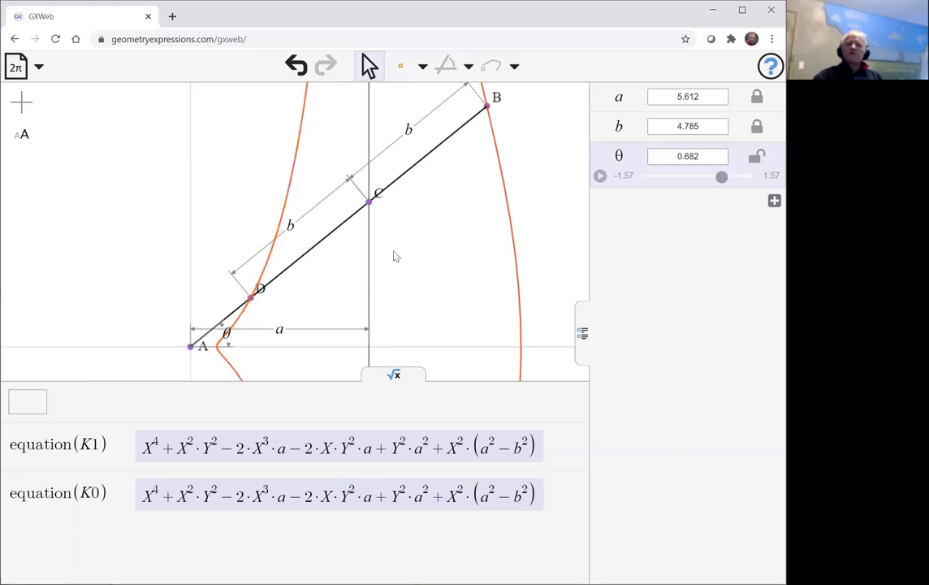